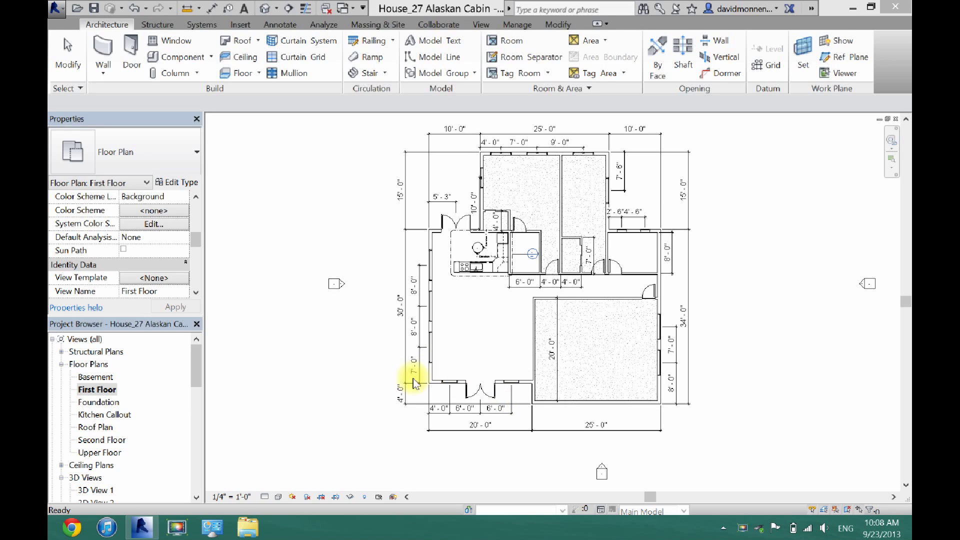
Step: Preview sheet A1 - First Floor Plan, then return to the First Floor plan view
{"action": "left_click_drag", "start_coordinate": [193, 373], "coordinate": [198, 449]}
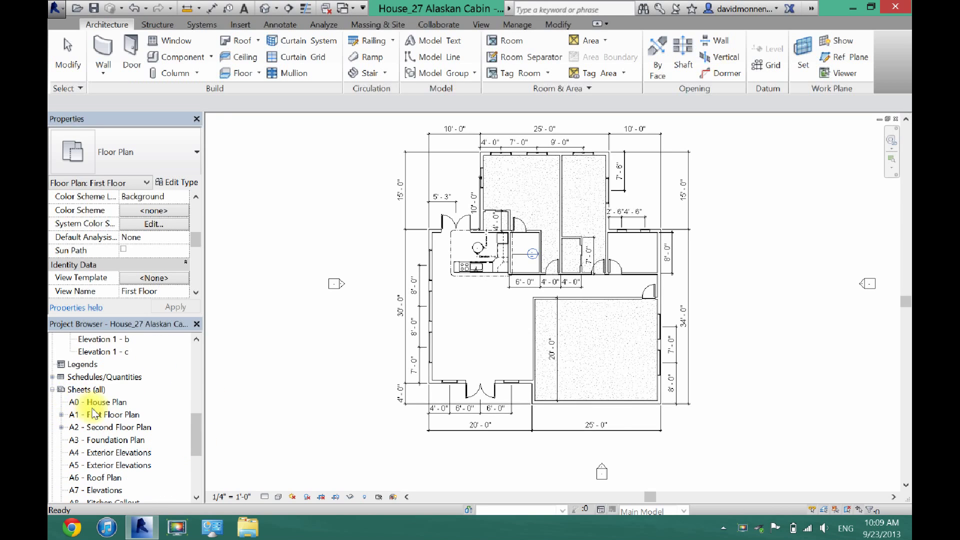
{"action": "left_click_drag", "start_coordinate": [195, 440], "coordinate": [196, 446]}
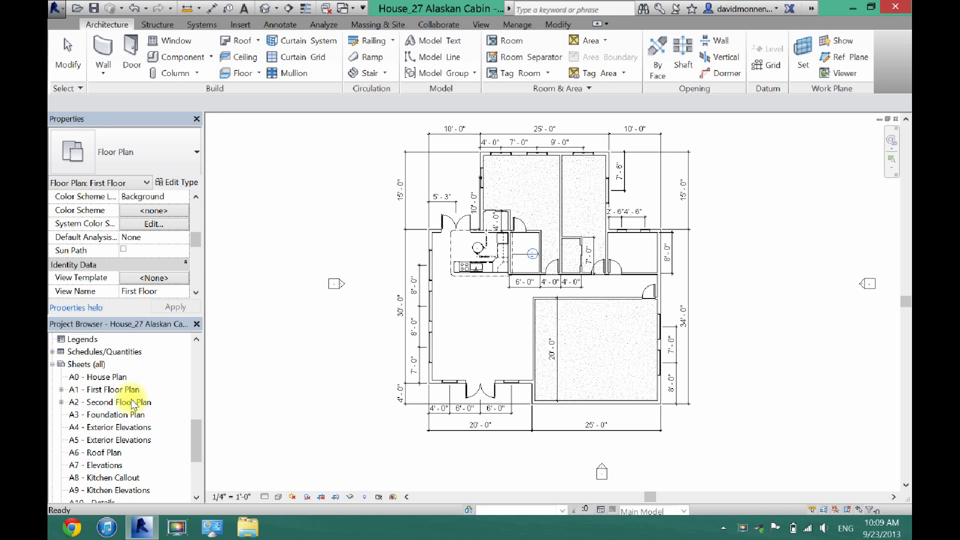
{"action": "double_click", "coordinate": [106, 390]}
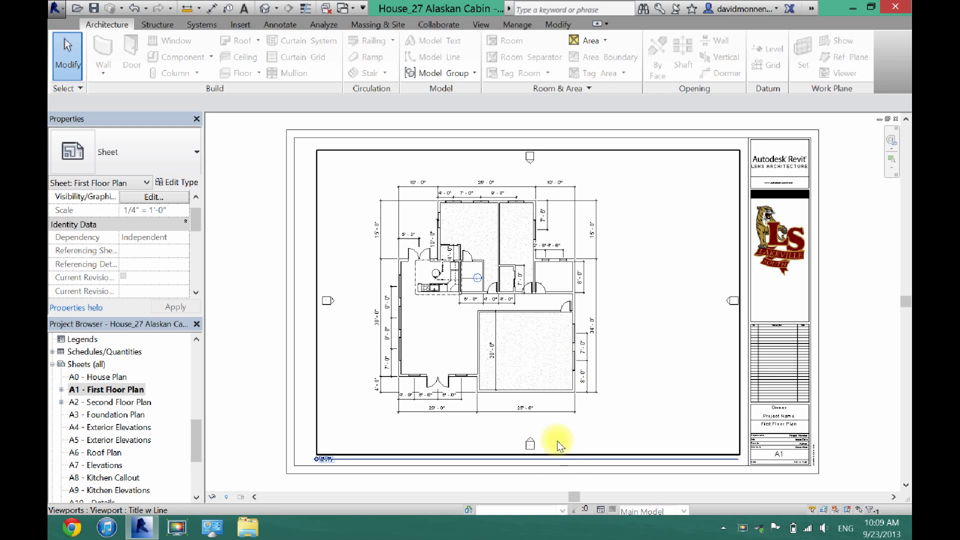
{"action": "scroll", "coordinate": [448, 288], "scroll_direction": "up", "scroll_amount": 5}
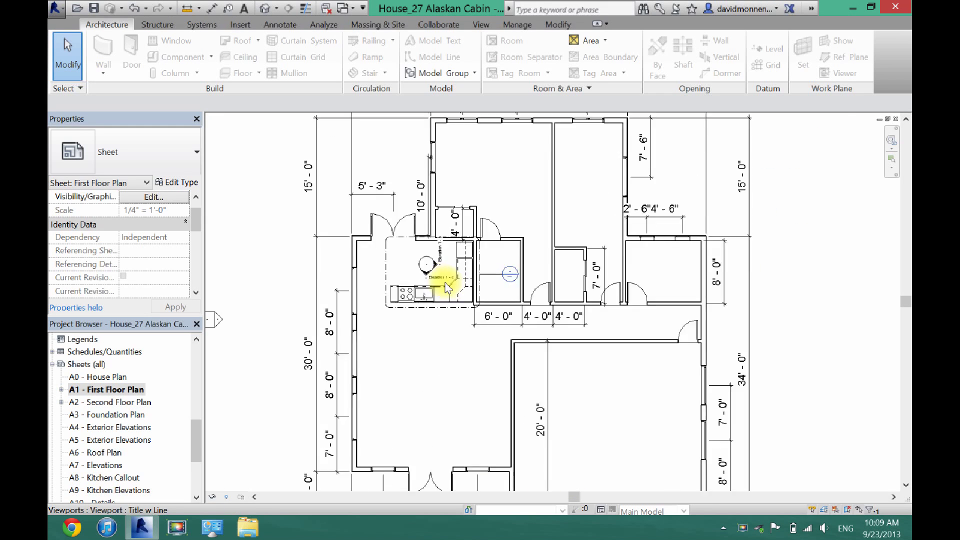
{"action": "scroll", "coordinate": [444, 265], "scroll_direction": "down", "scroll_amount": 6}
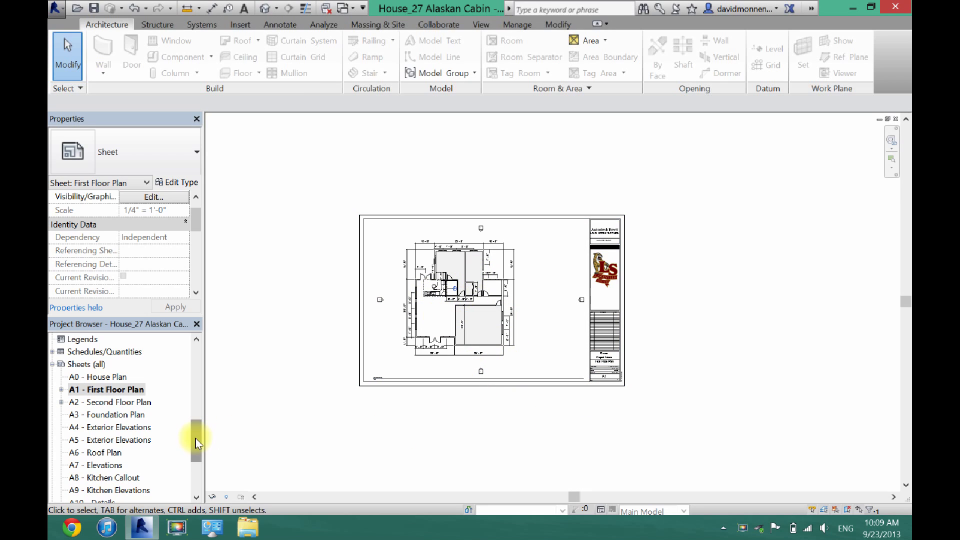
{"action": "left_click_drag", "start_coordinate": [196, 441], "coordinate": [199, 366]}
{"action": "double_click", "coordinate": [100, 377]}
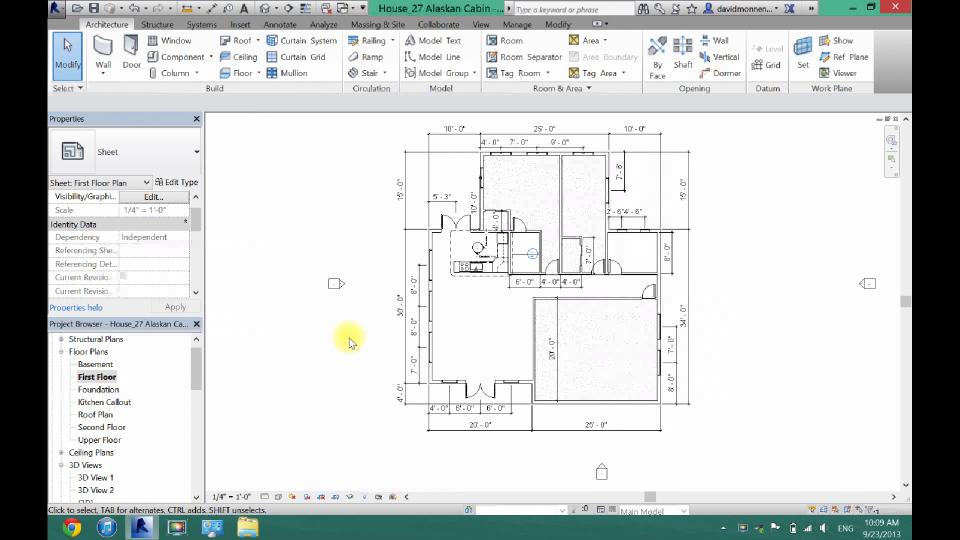
Step: Select the south, west, north and east elevation markers and hide them in this view
{"action": "left_click", "coordinate": [542, 442]}
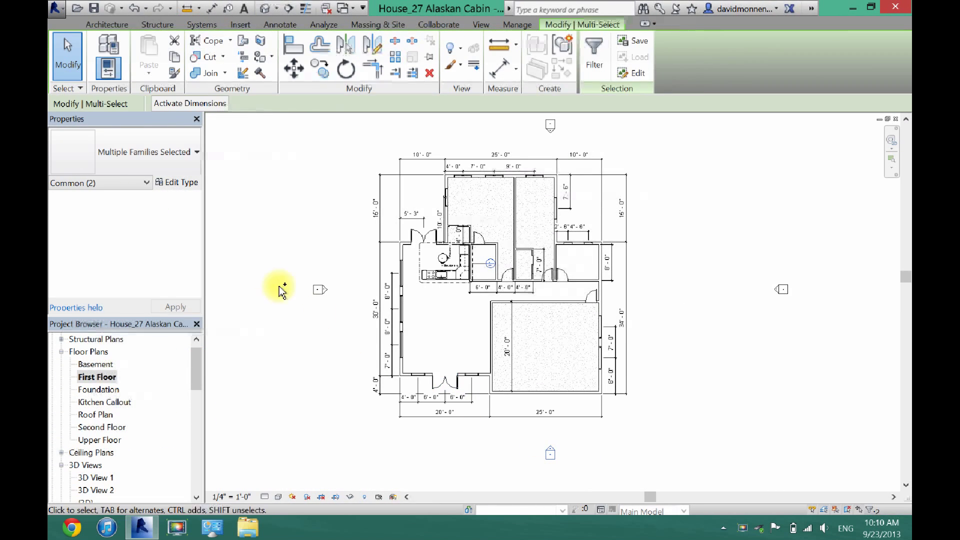
{"action": "left_click_drag", "start_coordinate": [274, 280], "coordinate": [344, 320], "text": "ctrl"}
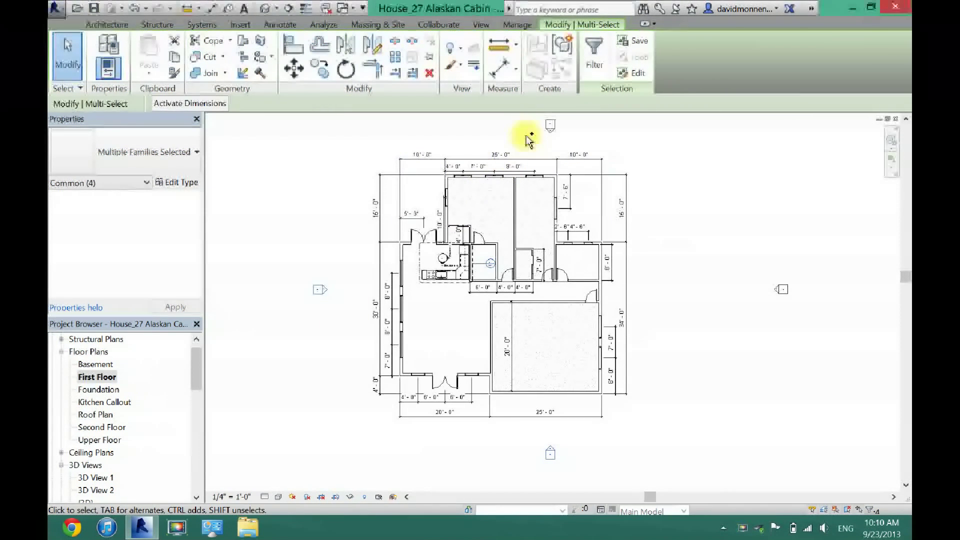
{"action": "left_click", "coordinate": [531, 114], "text": "ctrl"}
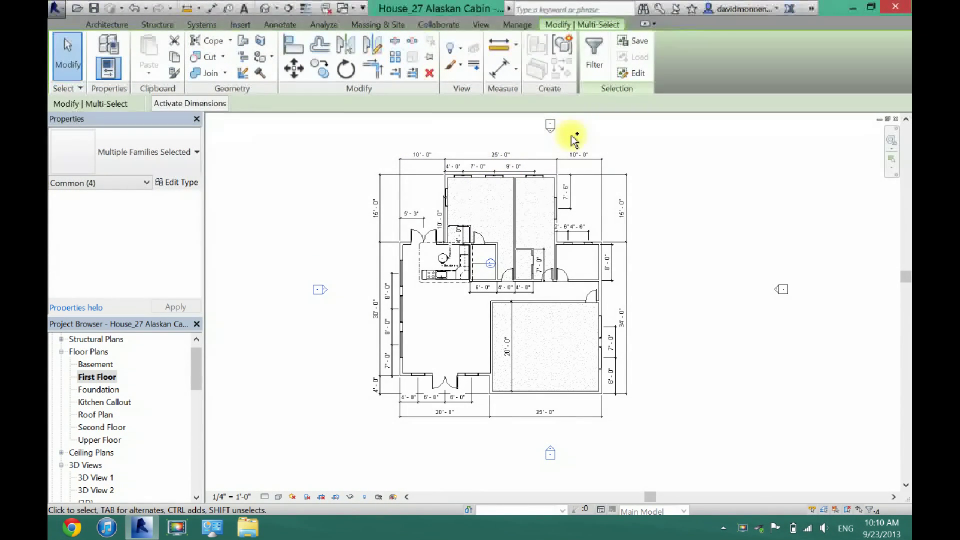
{"action": "left_click", "coordinate": [782, 290], "text": "ctrl"}
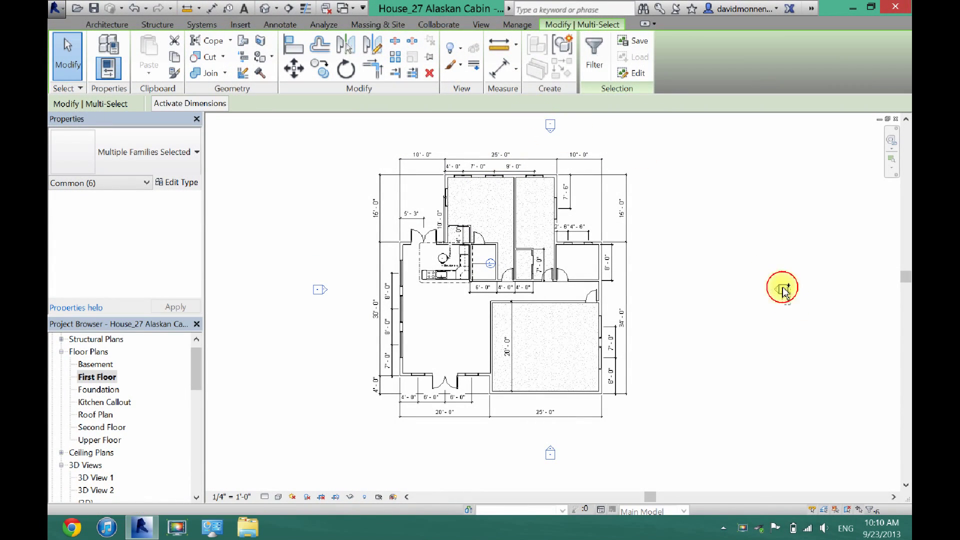
{"action": "scroll", "coordinate": [777, 283], "scroll_direction": "up", "scroll_amount": 5}
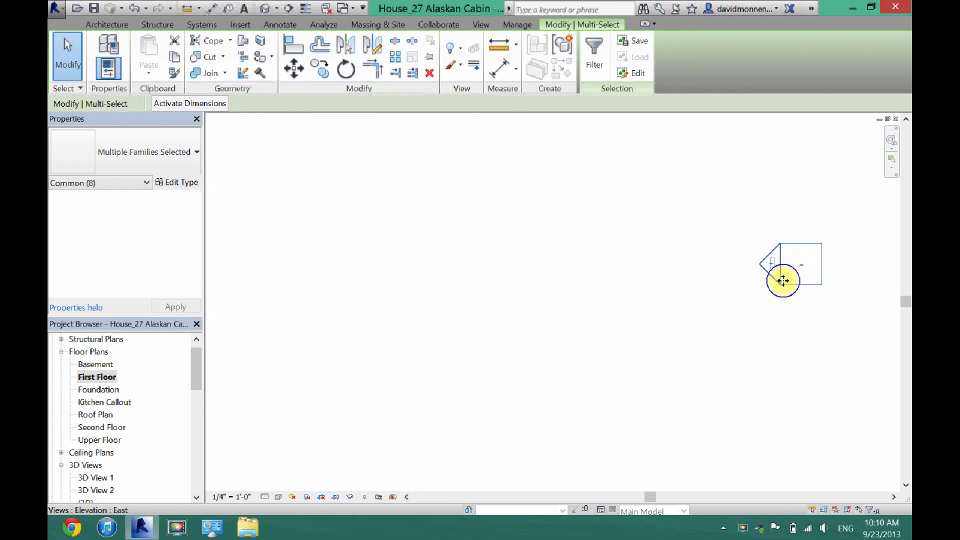
{"action": "right_click", "coordinate": [783, 282]}
{"action": "mouse_move", "coordinate": [825, 78]}
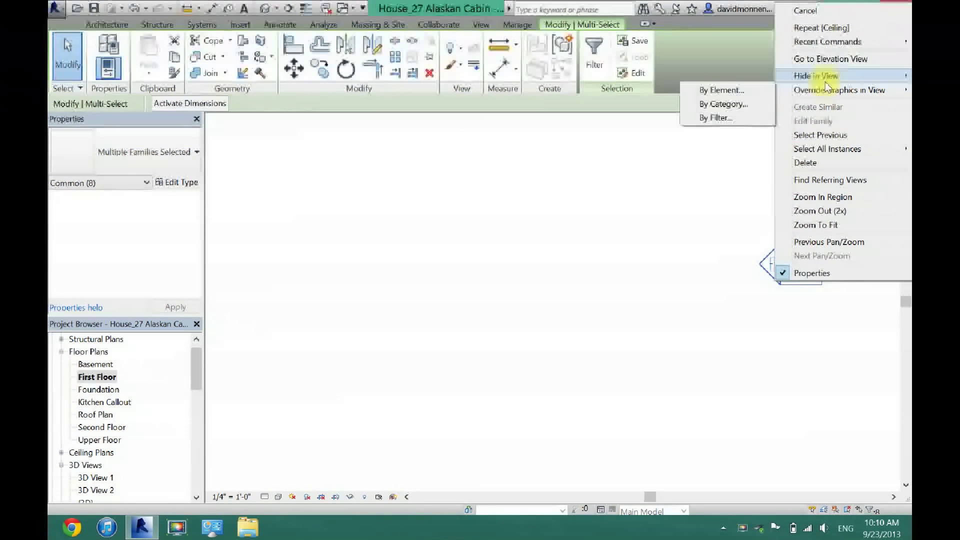
{"action": "left_click", "coordinate": [760, 75]}
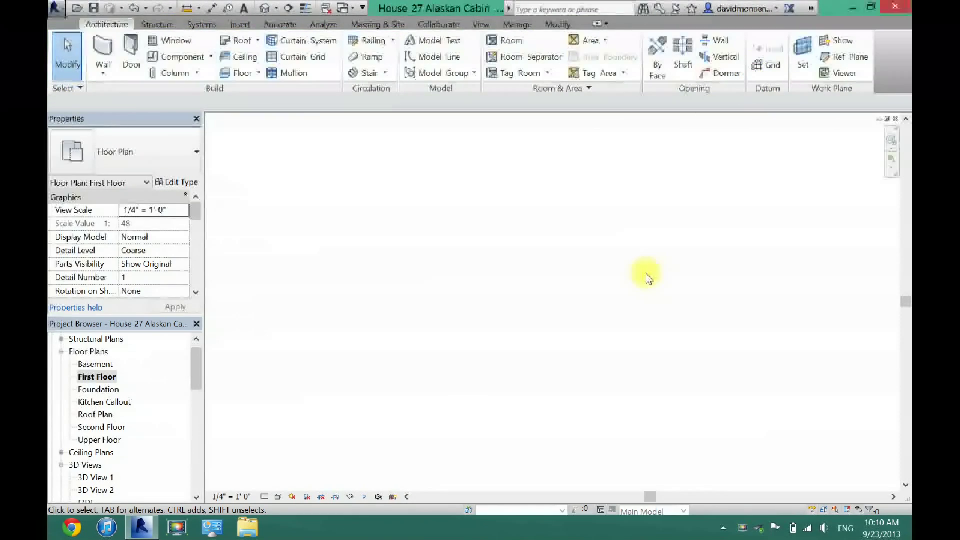
{"action": "scroll", "coordinate": [646, 274], "scroll_direction": "down", "scroll_amount": 5}
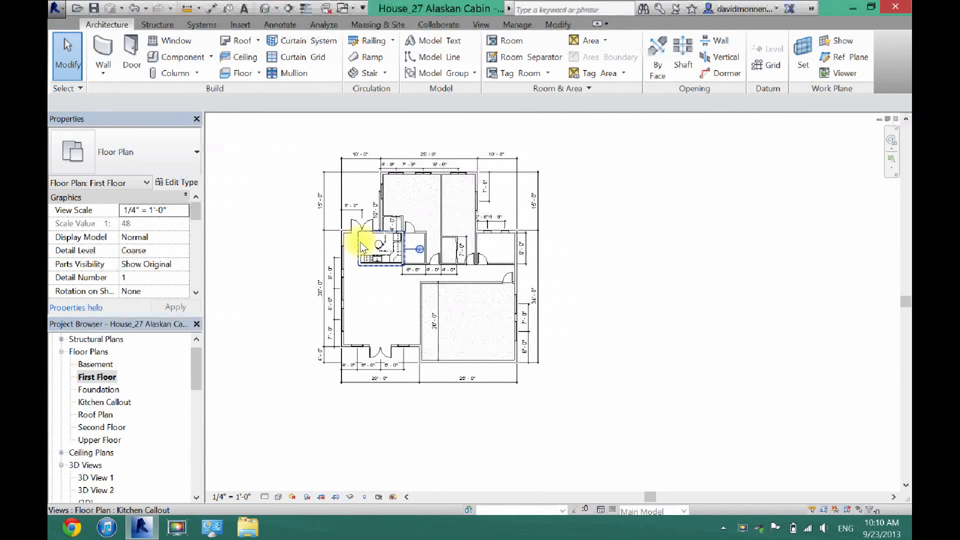
Step: Hide the kitchen callout boundary in the First Floor plan view
{"action": "scroll", "coordinate": [362, 246], "scroll_direction": "up", "scroll_amount": 5}
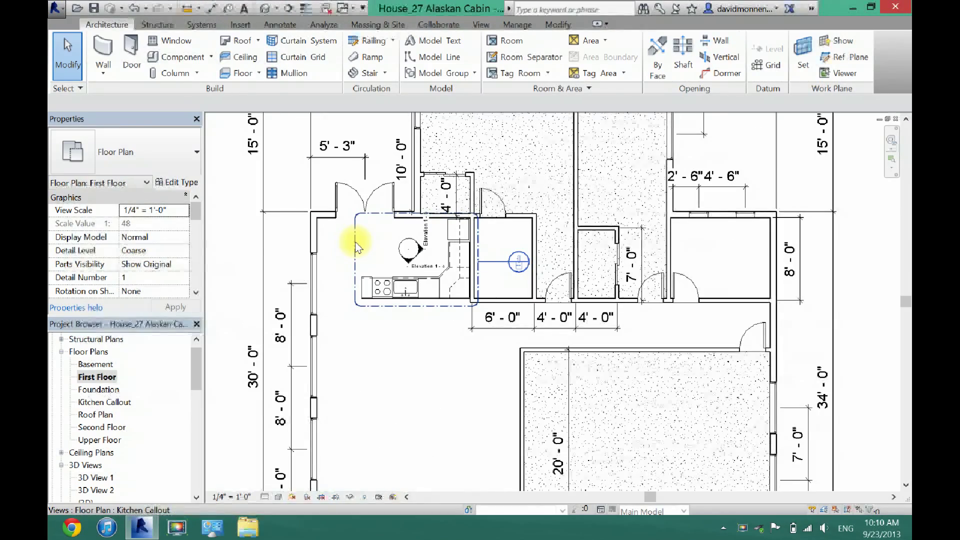
{"action": "left_click", "coordinate": [357, 247]}
{"action": "right_click", "coordinate": [357, 246]}
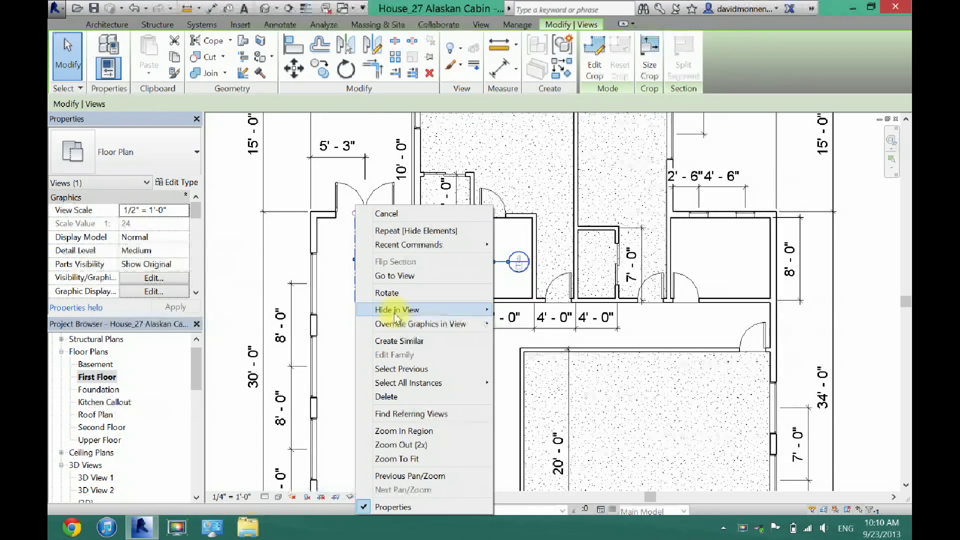
{"action": "mouse_move", "coordinate": [396, 313]}
{"action": "left_click", "coordinate": [520, 311]}
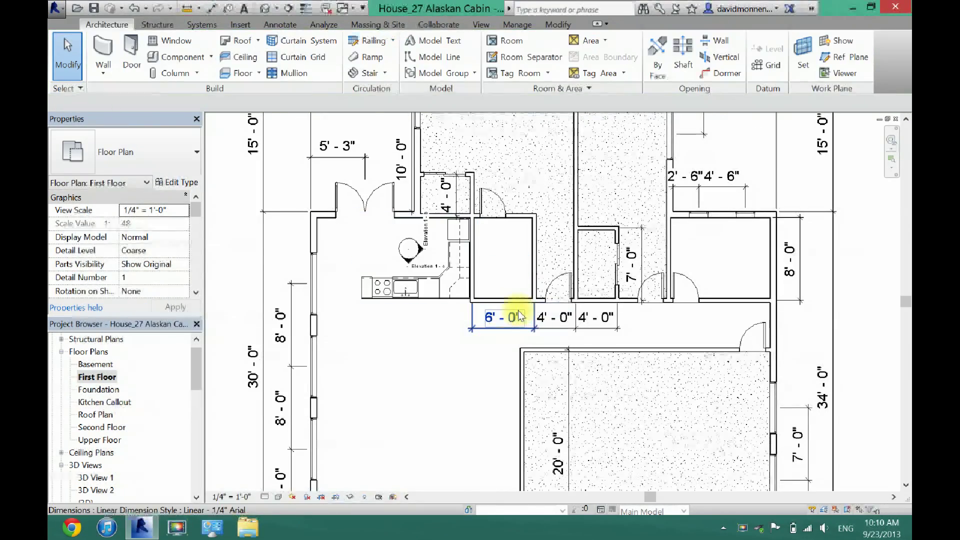
Step: Select the Elevation 1 - b and c marker arrows and hide the kitchen interior elevation marker
{"action": "scroll", "coordinate": [414, 269], "scroll_direction": "up", "scroll_amount": 3}
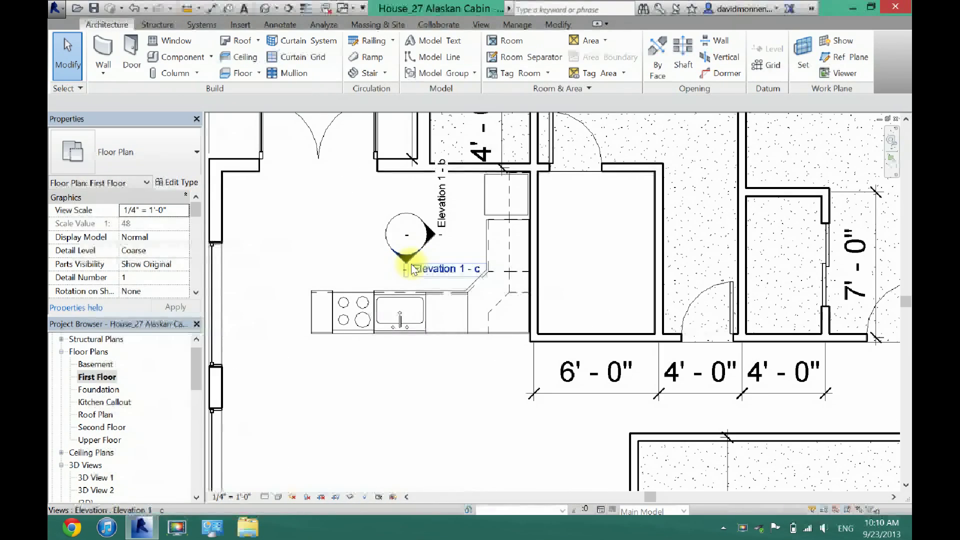
{"action": "left_click", "coordinate": [406, 257]}
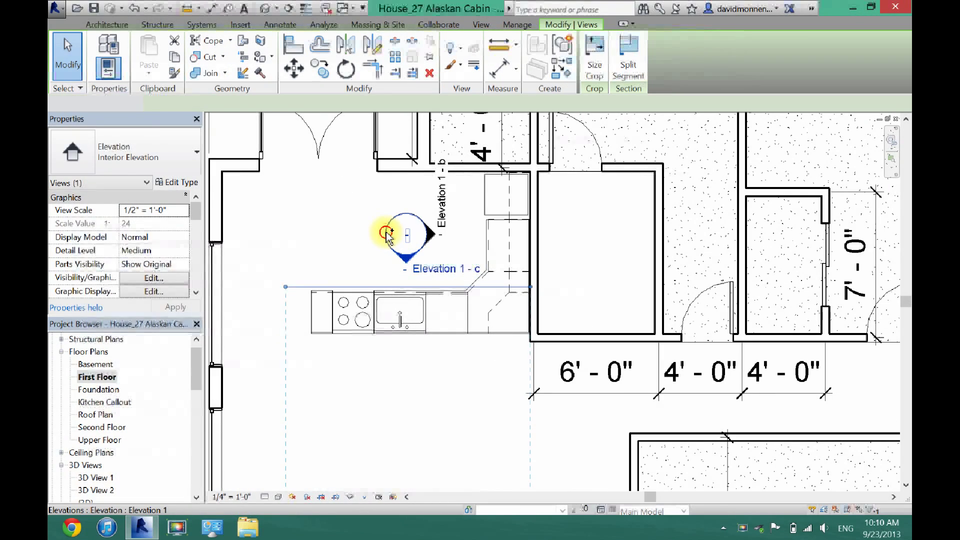
{"action": "left_click", "coordinate": [387, 233], "text": "ctrl"}
{"action": "right_click", "coordinate": [434, 239]}
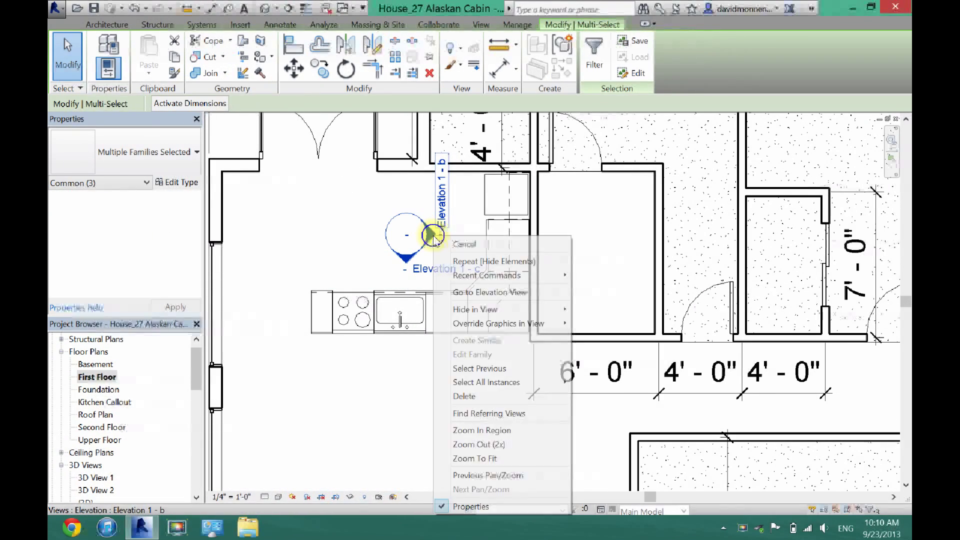
{"action": "mouse_move", "coordinate": [476, 314]}
{"action": "left_click", "coordinate": [600, 310]}
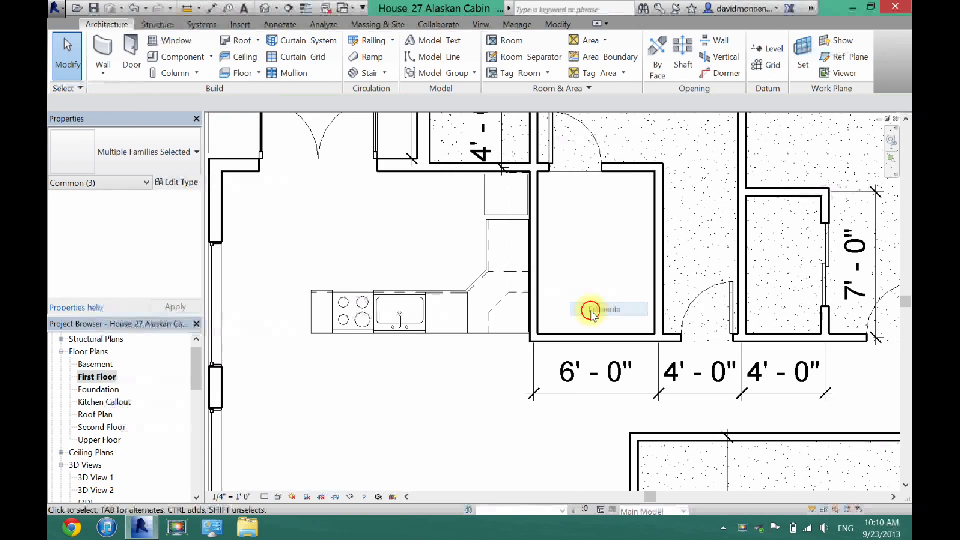
{"action": "scroll", "coordinate": [440, 376], "scroll_direction": "down", "scroll_amount": 3}
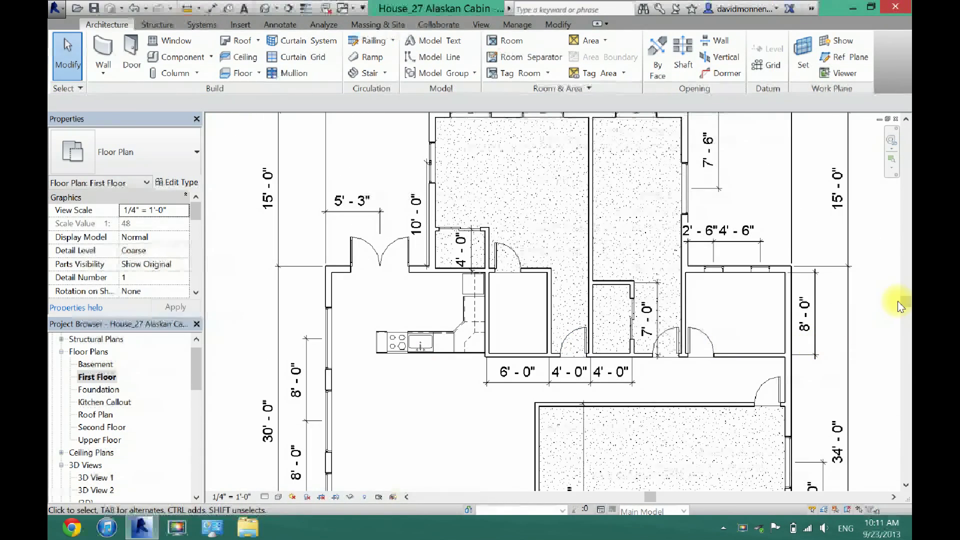
Step: Zoom out to fit the cleaned plan and scroll the Project Browser to the sheets list
{"action": "left_click_drag", "start_coordinate": [899, 306], "coordinate": [900, 344]}
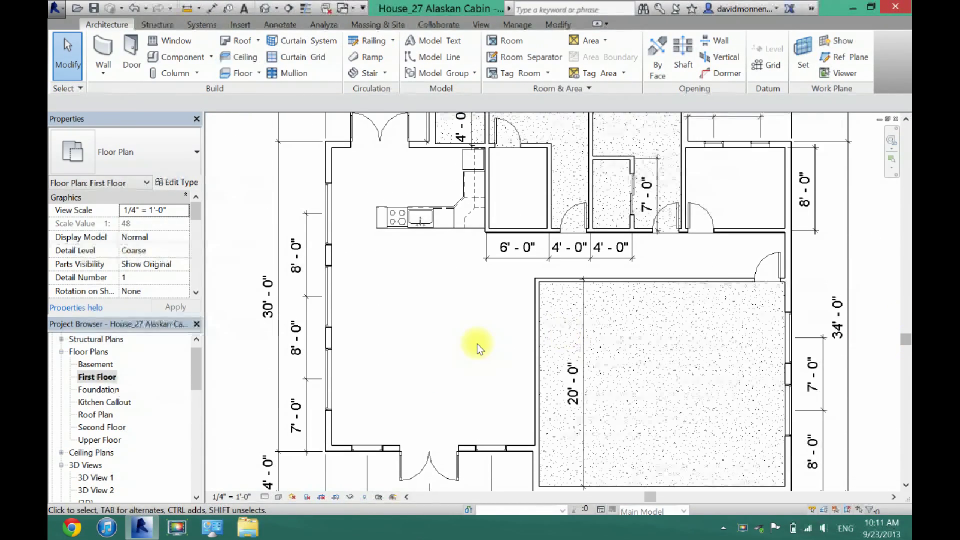
{"action": "scroll", "coordinate": [479, 348], "scroll_direction": "down", "scroll_amount": 3}
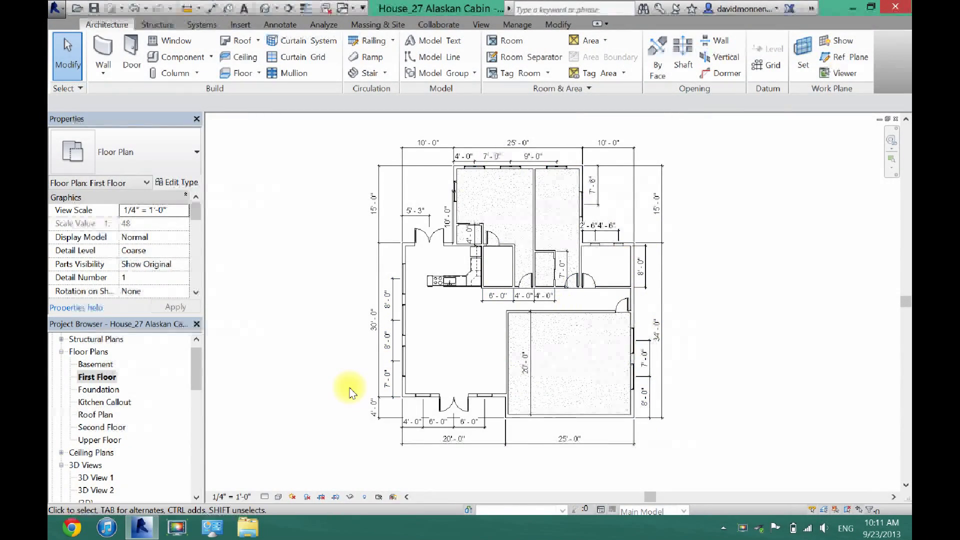
{"action": "left_click_drag", "start_coordinate": [200, 383], "coordinate": [193, 440]}
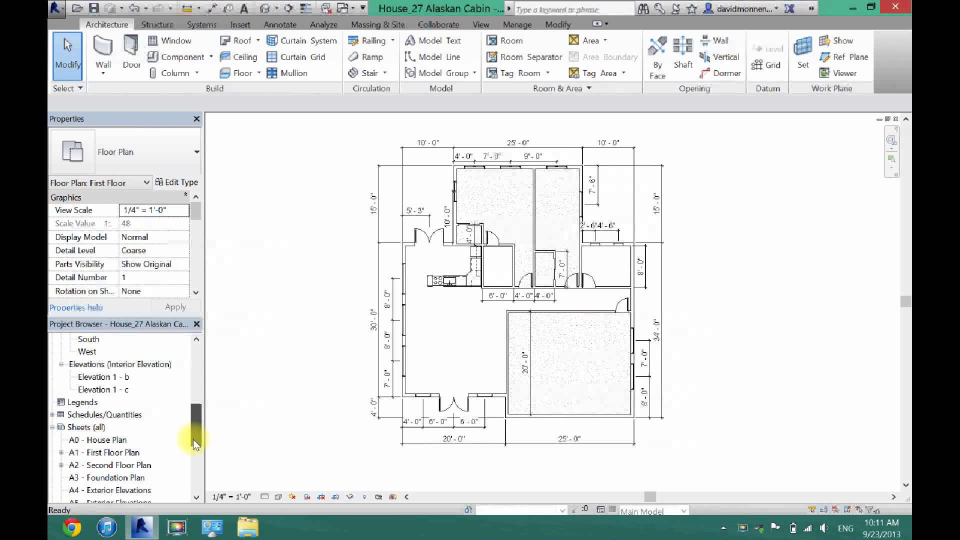
Step: On sheet A1, set the First Floor Plan viewport to 3/8" = 1'-0" and move it back onto the sheet
{"action": "double_click", "coordinate": [108, 453]}
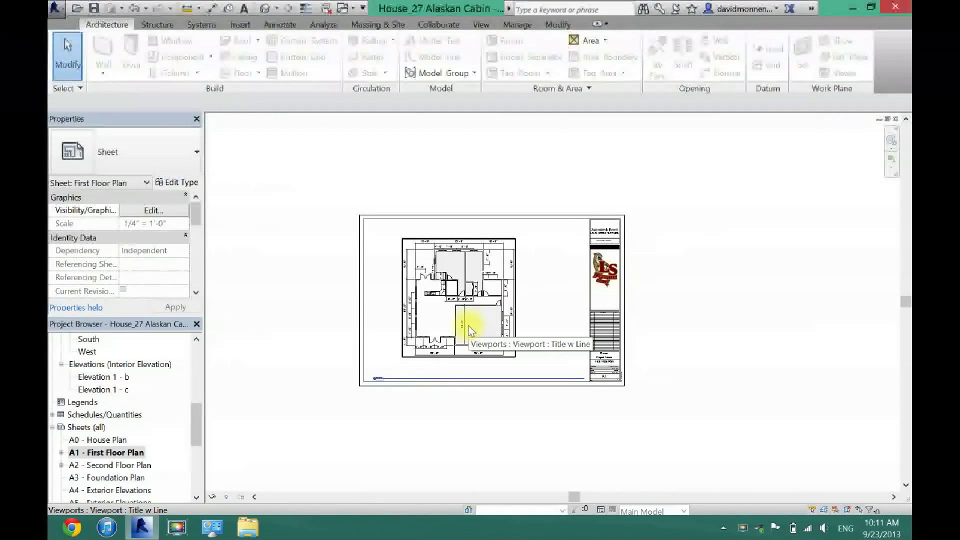
{"action": "left_click", "coordinate": [470, 331]}
{"action": "scroll", "coordinate": [468, 328], "scroll_direction": "up", "scroll_amount": 3}
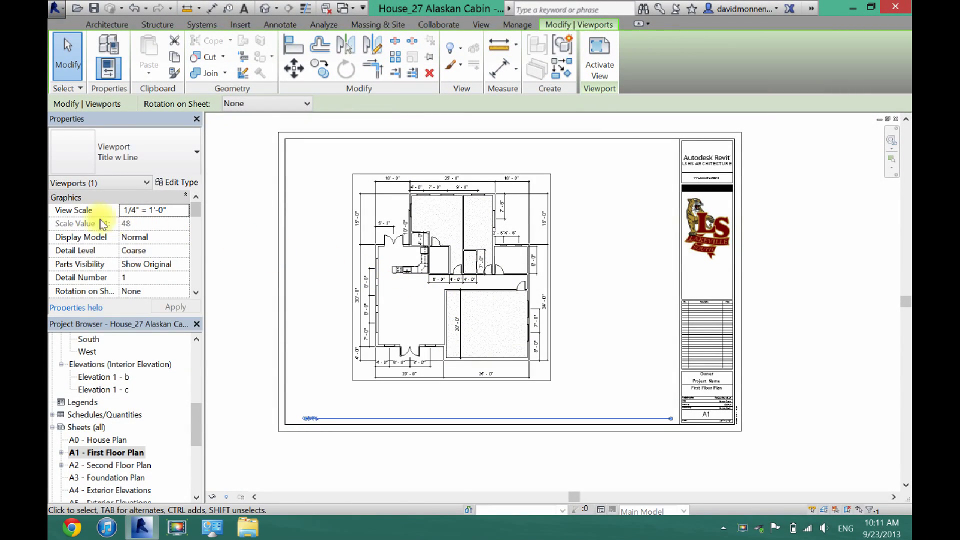
{"action": "left_click", "coordinate": [185, 210]}
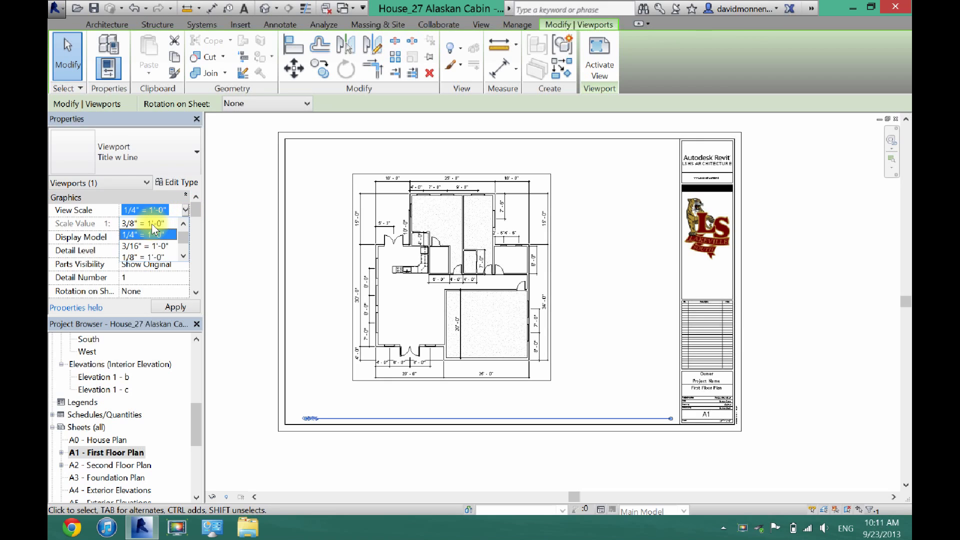
{"action": "left_click", "coordinate": [153, 224]}
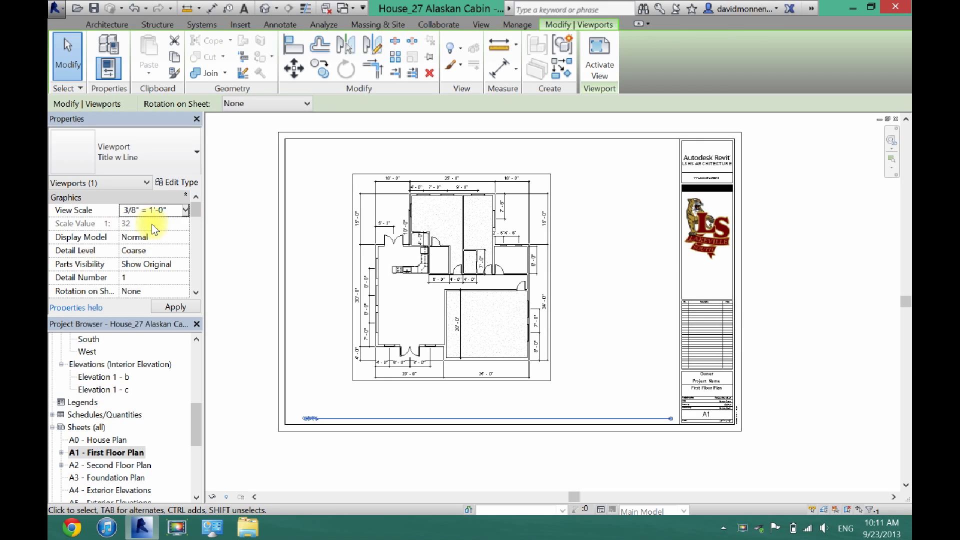
{"action": "left_click", "coordinate": [175, 308]}
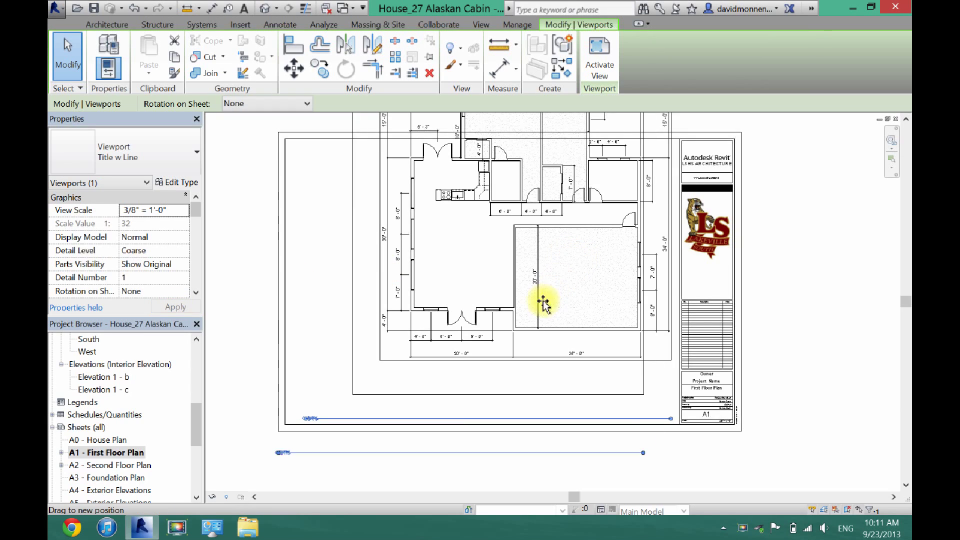
{"action": "left_click_drag", "start_coordinate": [543, 301], "coordinate": [525, 331]}
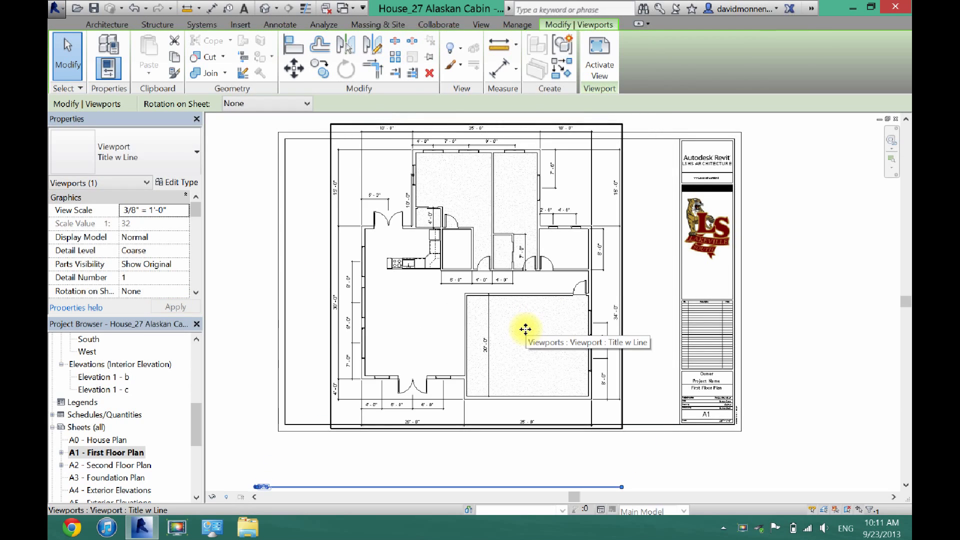
Step: Return the viewport scale to 1/4" = 1'-0"
{"action": "left_click", "coordinate": [188, 215]}
{"action": "left_click", "coordinate": [150, 252]}
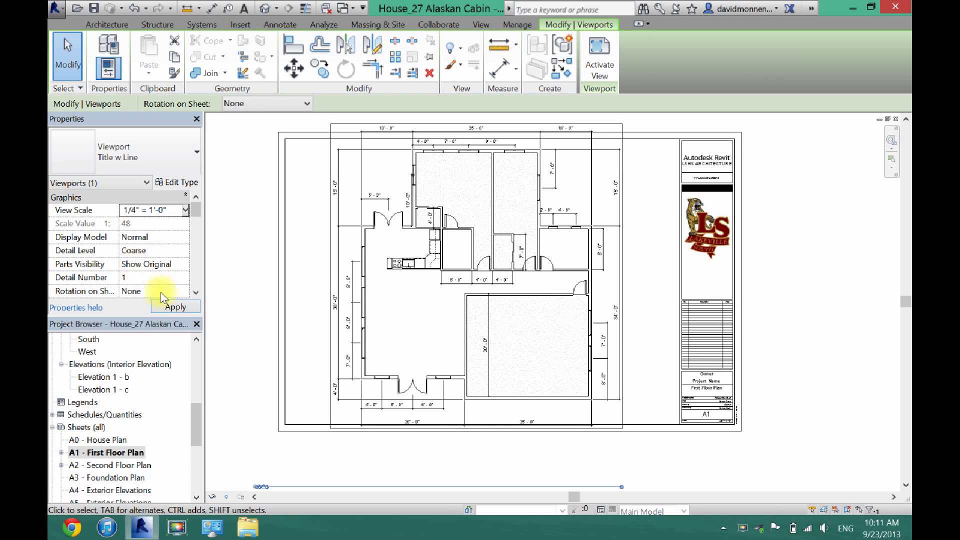
{"action": "left_click", "coordinate": [175, 307]}
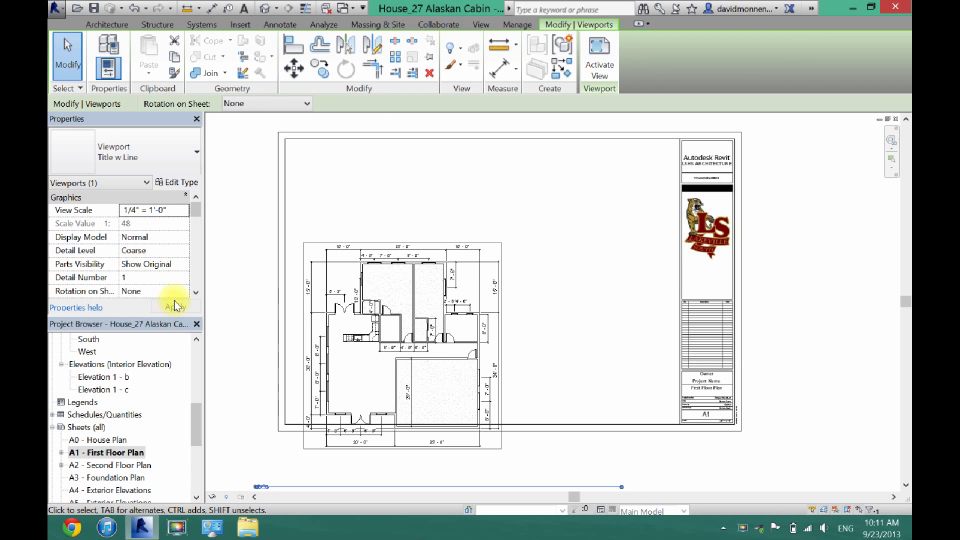
Step: Drag the First Floor Plan viewport until it sits centered on sheet A1
{"action": "left_click_drag", "start_coordinate": [405, 298], "coordinate": [468, 223]}
{"action": "left_click", "coordinate": [423, 476]}
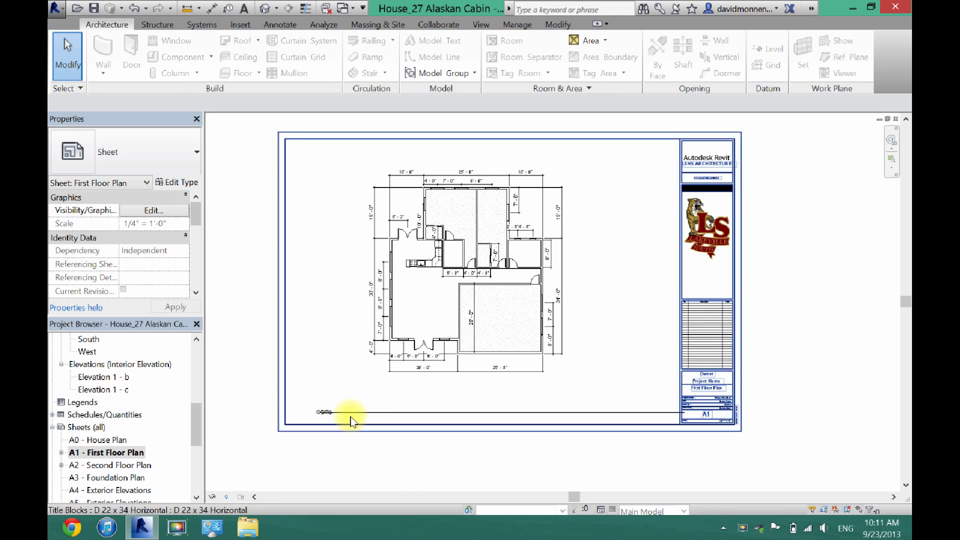
{"action": "left_click", "coordinate": [330, 412]}
{"action": "left_click", "coordinate": [392, 460]}
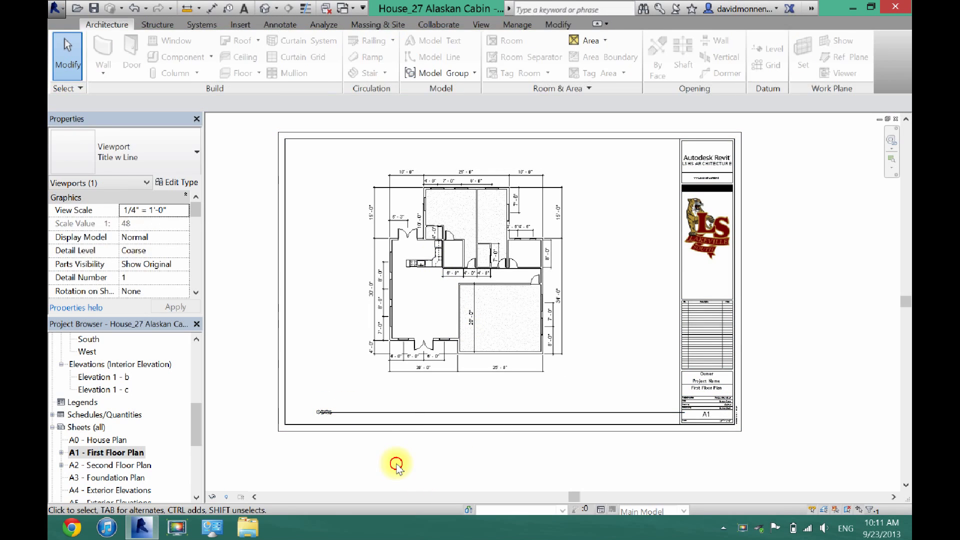
{"action": "left_click", "coordinate": [427, 345]}
{"action": "mouse_move", "coordinate": [426, 345]}
{"action": "left_mouse_down"}
{"action": "mouse_move", "coordinate": [409, 343]}
{"action": "mouse_move", "coordinate": [434, 338]}
{"action": "left_mouse_up"}
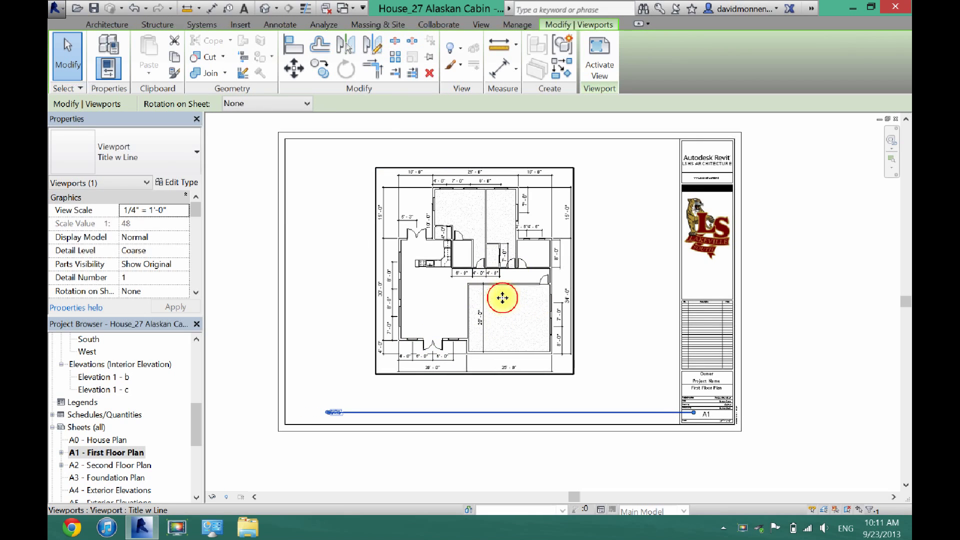
{"action": "left_click", "coordinate": [455, 452]}
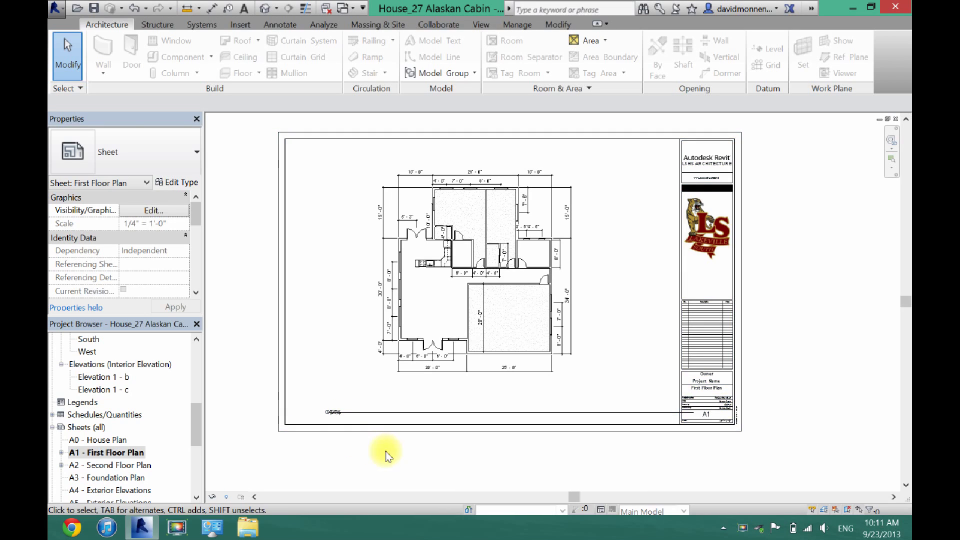
{"action": "left_click", "coordinate": [508, 251]}
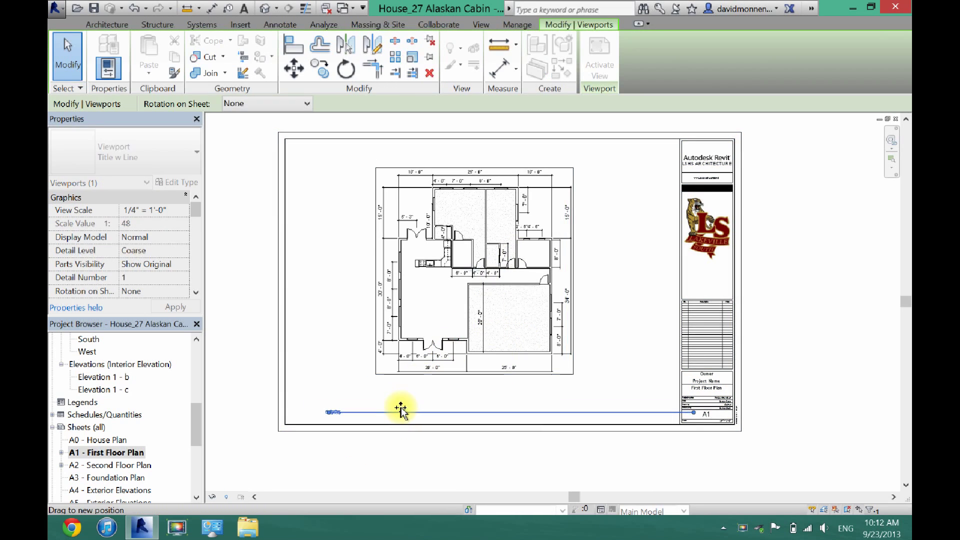
{"action": "left_click", "coordinate": [393, 454]}
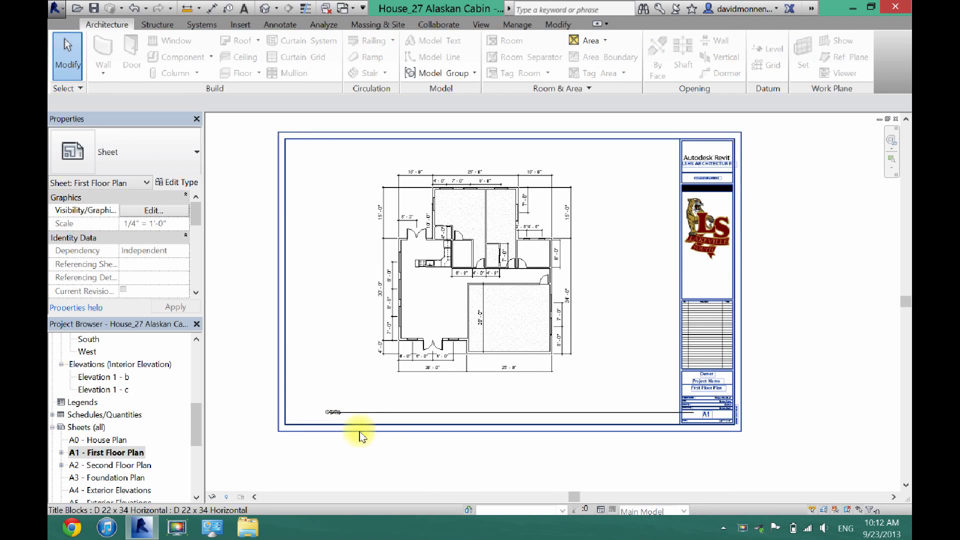
Step: Shift the viewport title toward the lower left and adjust the end of its title line
{"action": "left_click", "coordinate": [341, 412]}
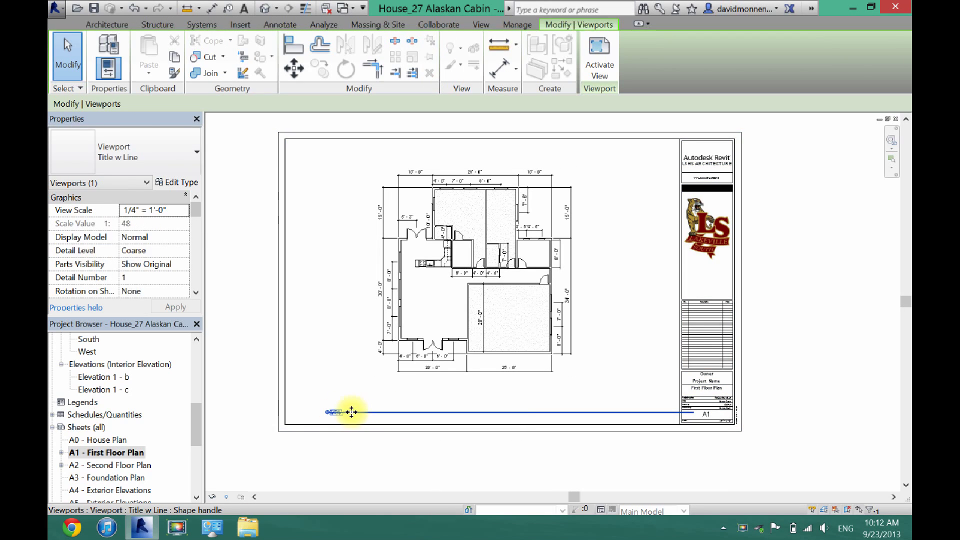
{"action": "left_click_drag", "start_coordinate": [357, 413], "coordinate": [331, 415]}
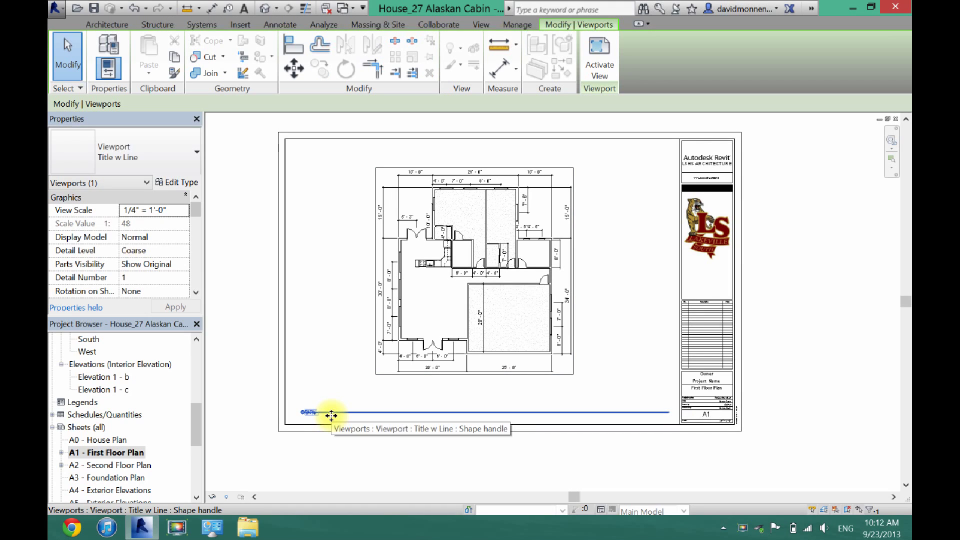
{"action": "left_click", "coordinate": [690, 475]}
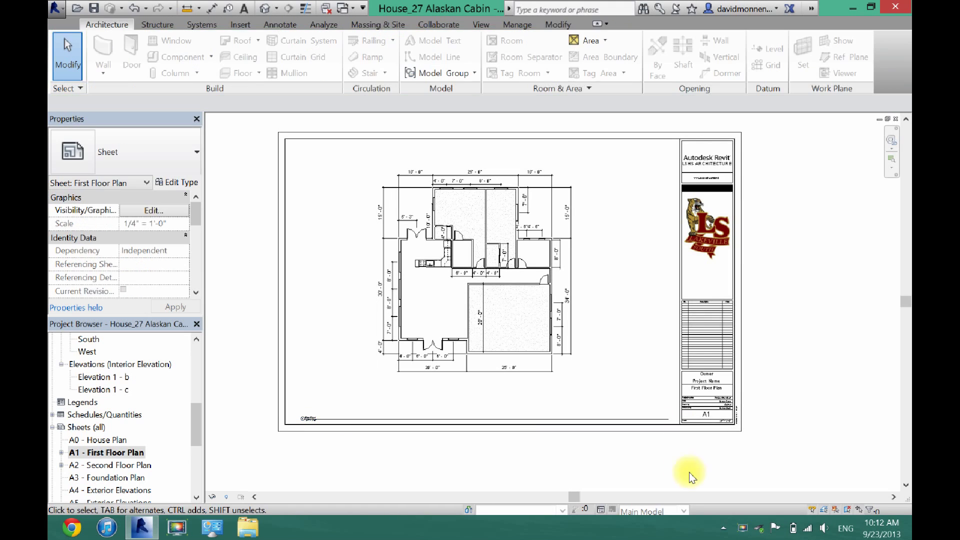
{"action": "left_click", "coordinate": [659, 417]}
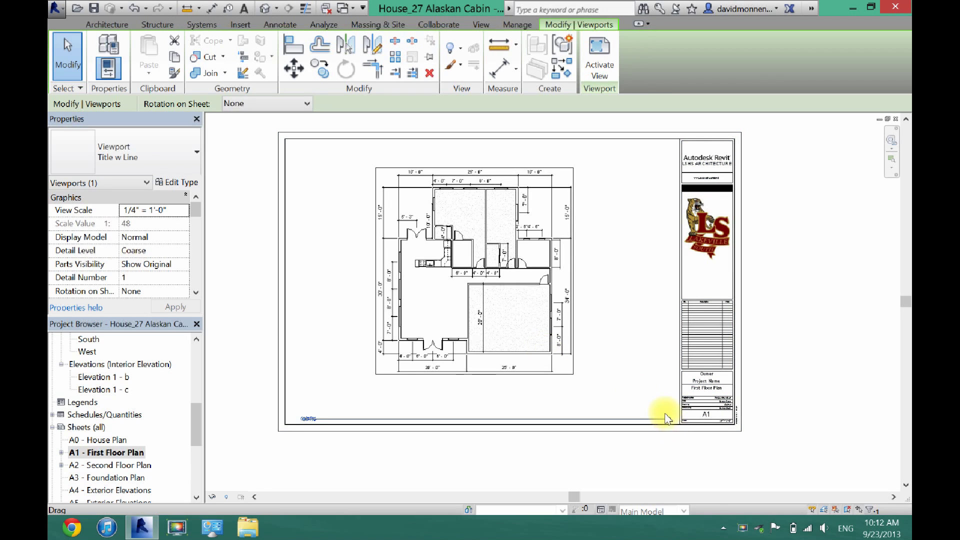
{"action": "mouse_move", "coordinate": [670, 426]}
{"action": "left_mouse_down"}
{"action": "mouse_move", "coordinate": [639, 421]}
{"action": "mouse_move", "coordinate": [669, 420]}
{"action": "left_mouse_up"}
{"action": "left_click", "coordinate": [638, 446]}
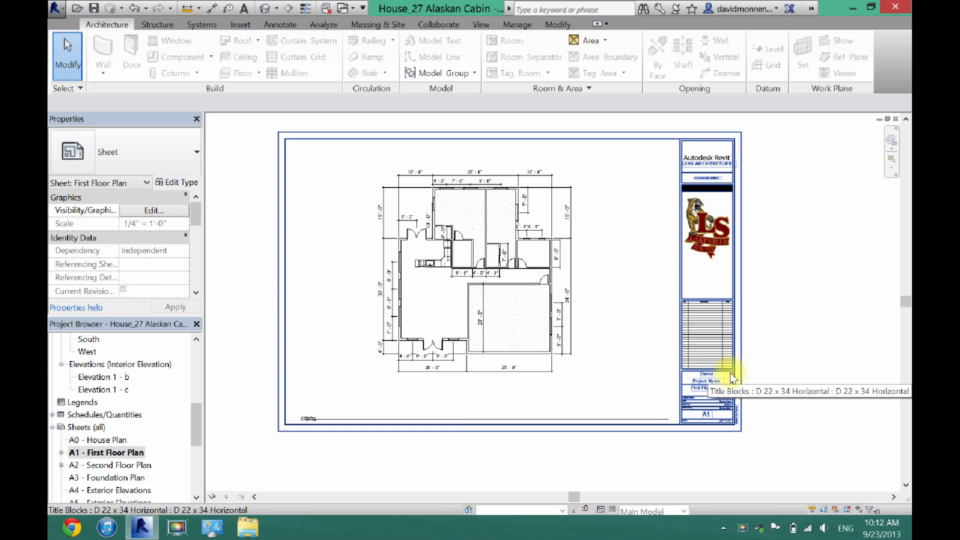
{"action": "scroll", "coordinate": [732, 379], "scroll_direction": "up", "scroll_amount": 2}
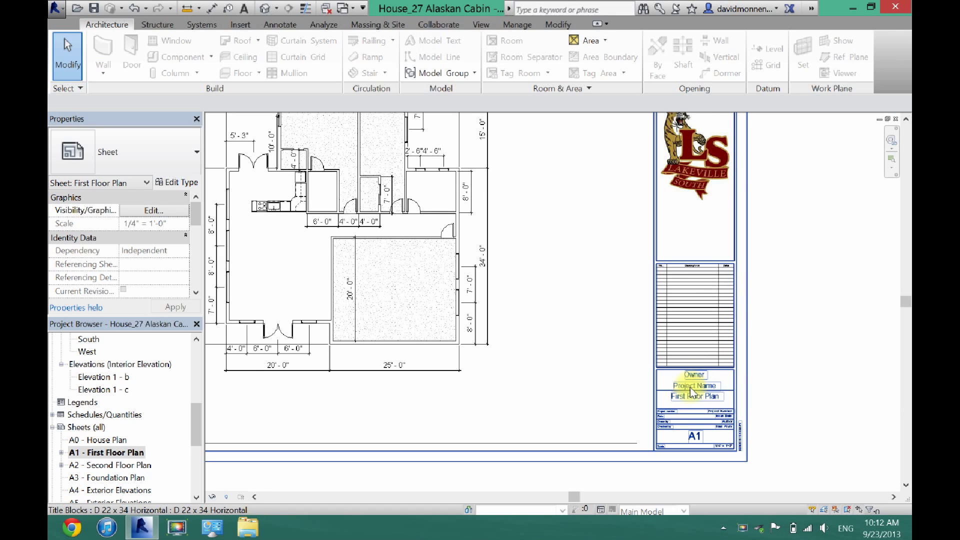
{"action": "scroll", "coordinate": [694, 387], "scroll_direction": "down", "scroll_amount": 2}
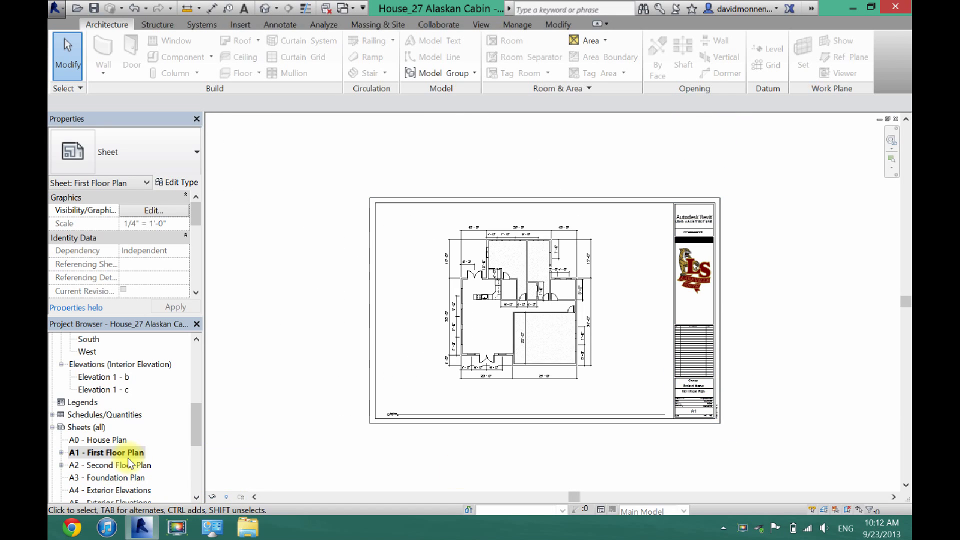
{"action": "left_click_drag", "start_coordinate": [196, 433], "coordinate": [194, 428]}
Step: Open sheet A3 - Foundation Plan and place the Foundation floor plan viewport at its center
{"action": "left_click", "coordinate": [114, 491]}
{"action": "double_click", "coordinate": [114, 491]}
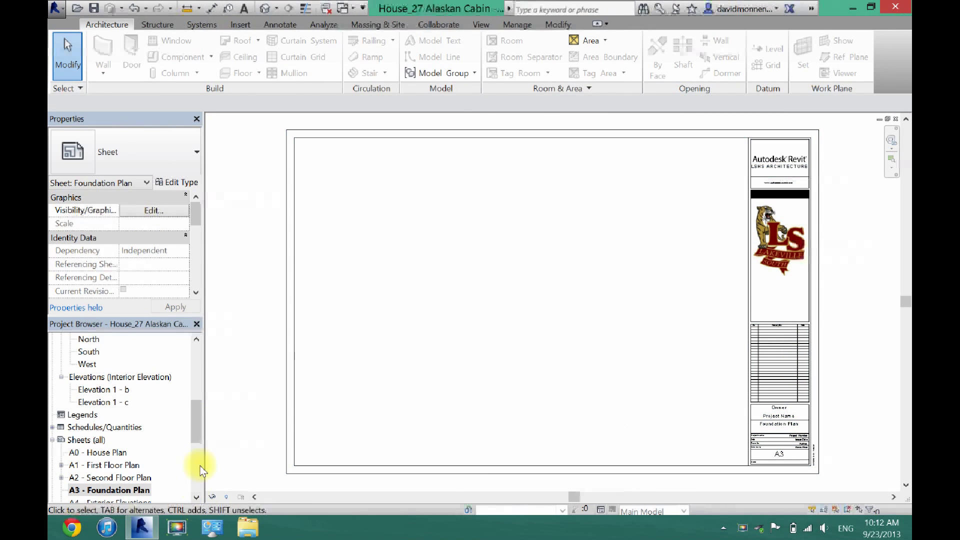
{"action": "left_click_drag", "start_coordinate": [197, 436], "coordinate": [189, 369]}
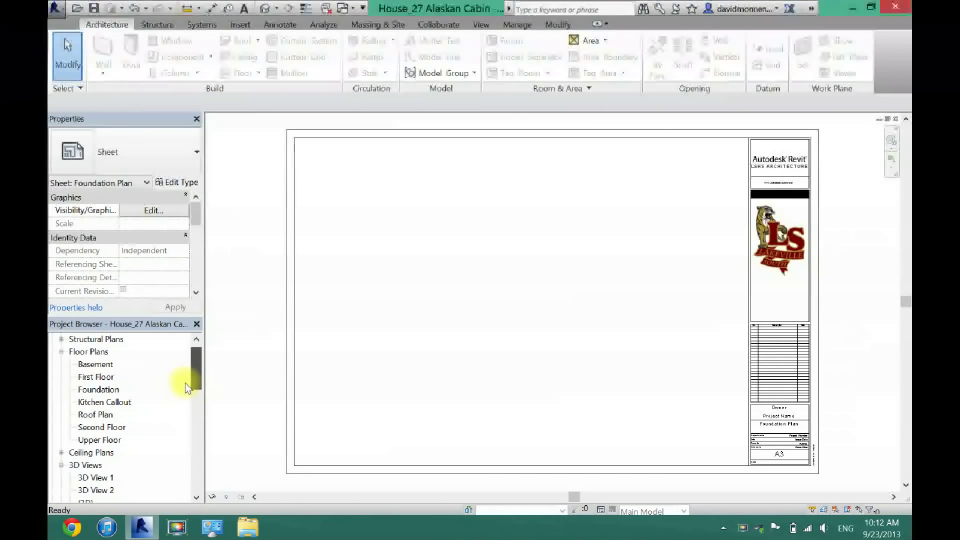
{"action": "left_click", "coordinate": [105, 390]}
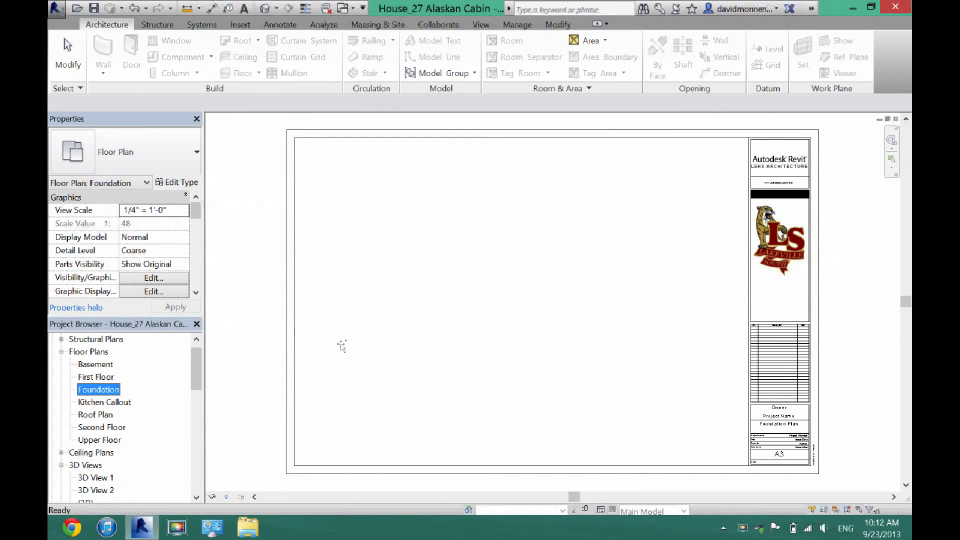
{"action": "left_click_drag", "start_coordinate": [497, 283], "coordinate": [515, 272]}
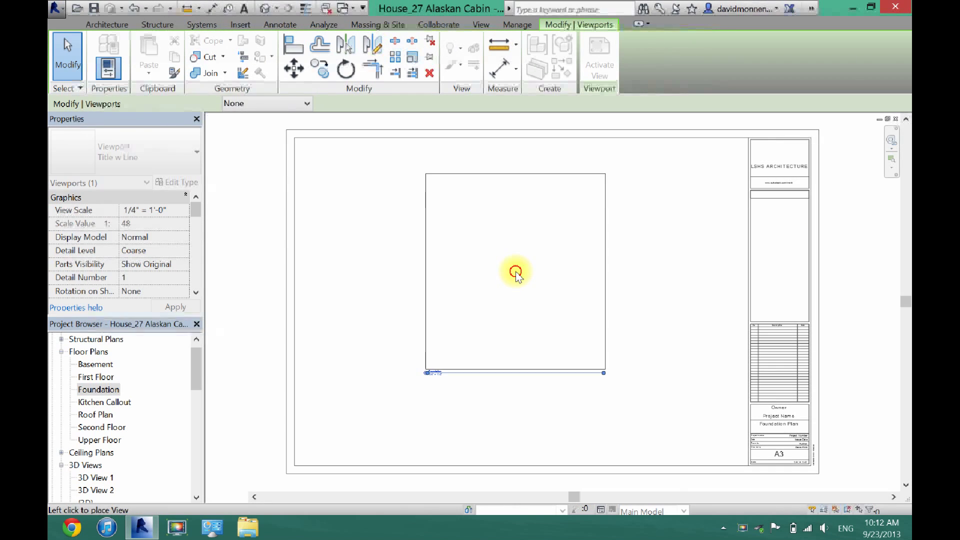
{"action": "left_click", "coordinate": [514, 272]}
{"action": "left_click", "coordinate": [531, 438]}
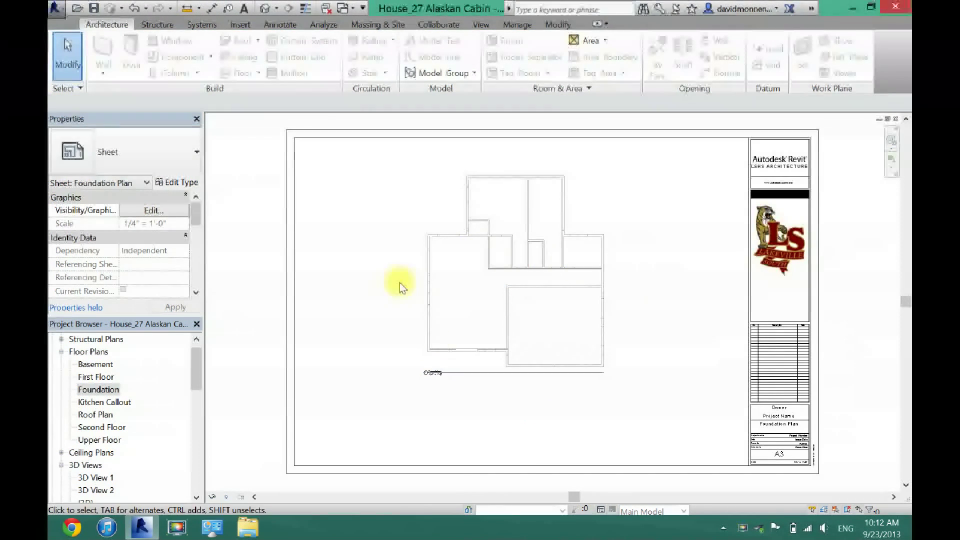